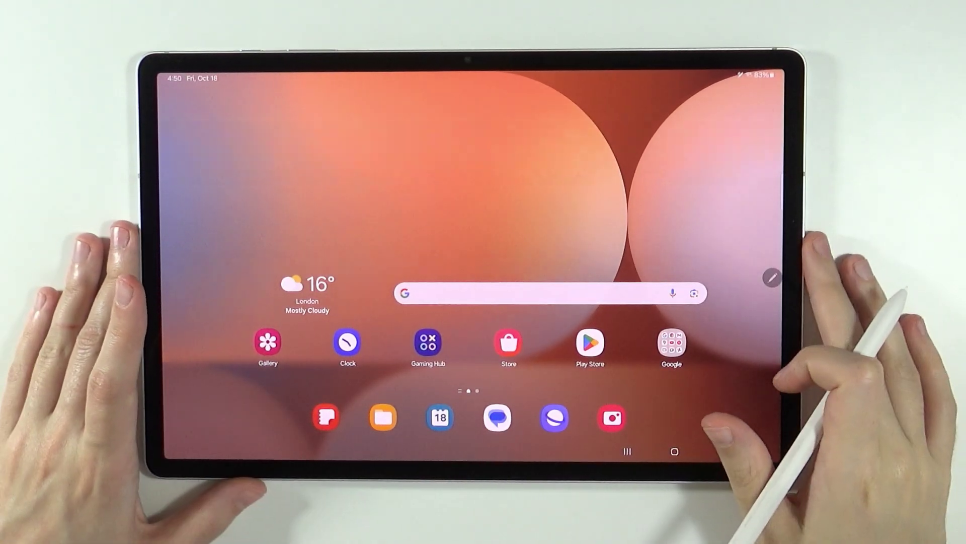
# From the app list, launch Settings and navigate the left list to Device care.
pyautogui.moveTo(701, 322); pyautogui.dragTo(725, 250)
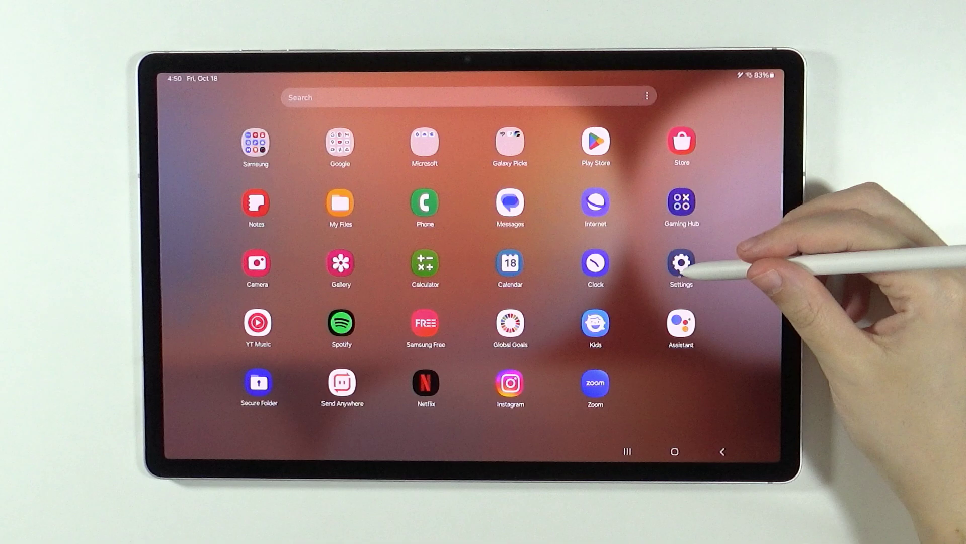
pyautogui.click(680, 259)
pyautogui.click(219, 355)
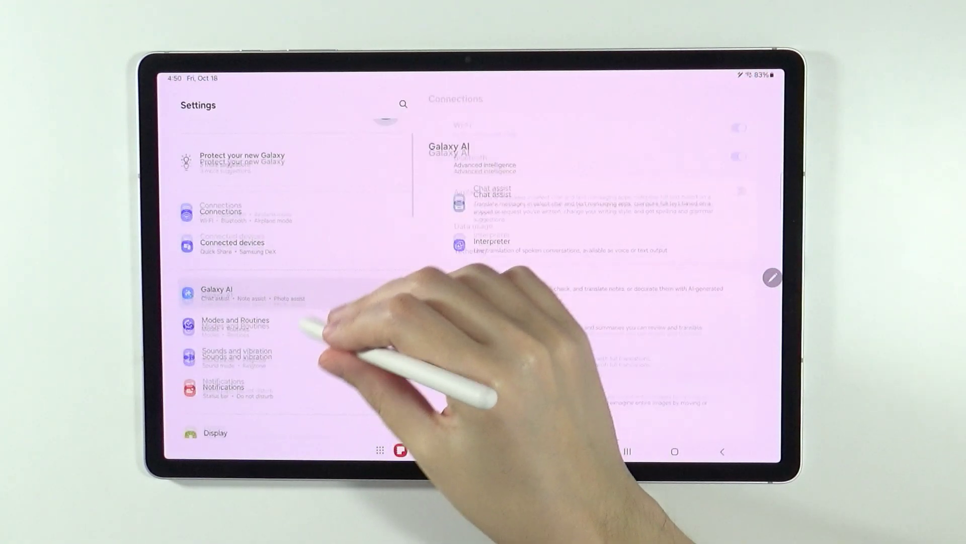
pyautogui.scroll(-5, 302, 326)
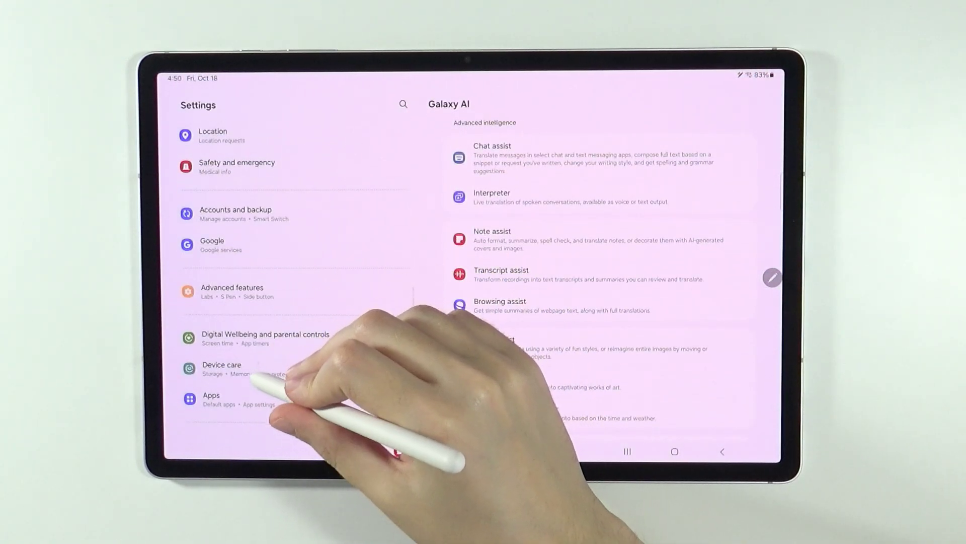
pyautogui.scroll(-1, 249, 363)
pyautogui.click(227, 343)
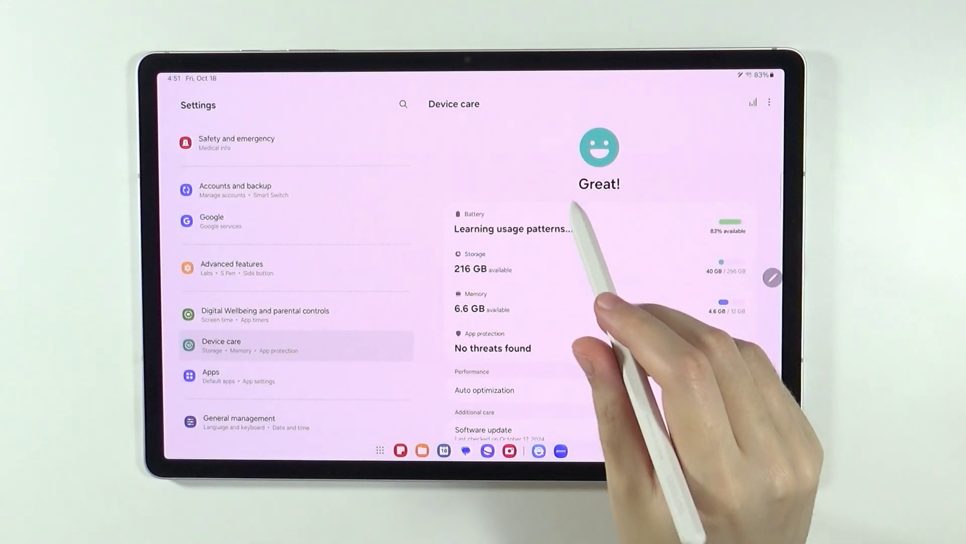
# From Battery, enter Power saving and check Adaptive power saving via the more-options menu, leaving it off.
pyautogui.click(528, 227)
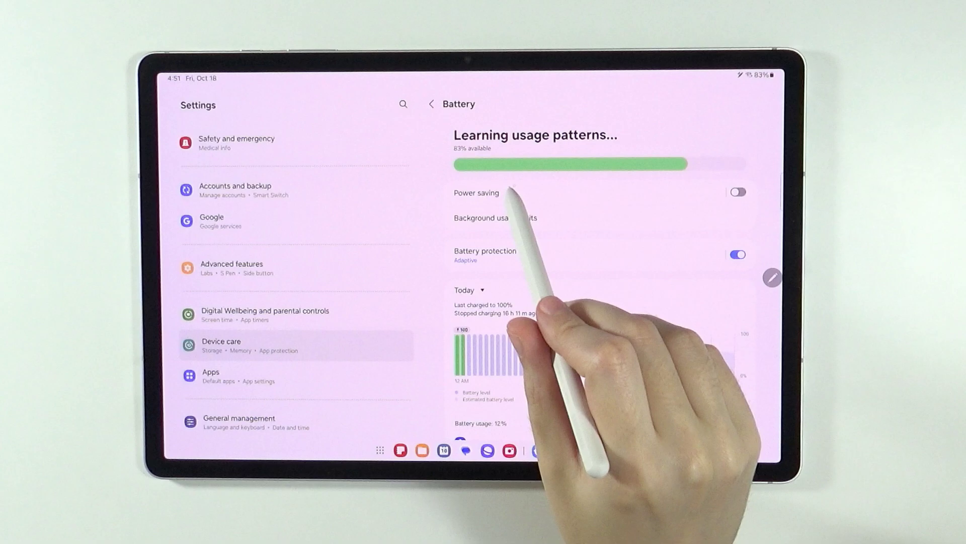
pyautogui.click(499, 193)
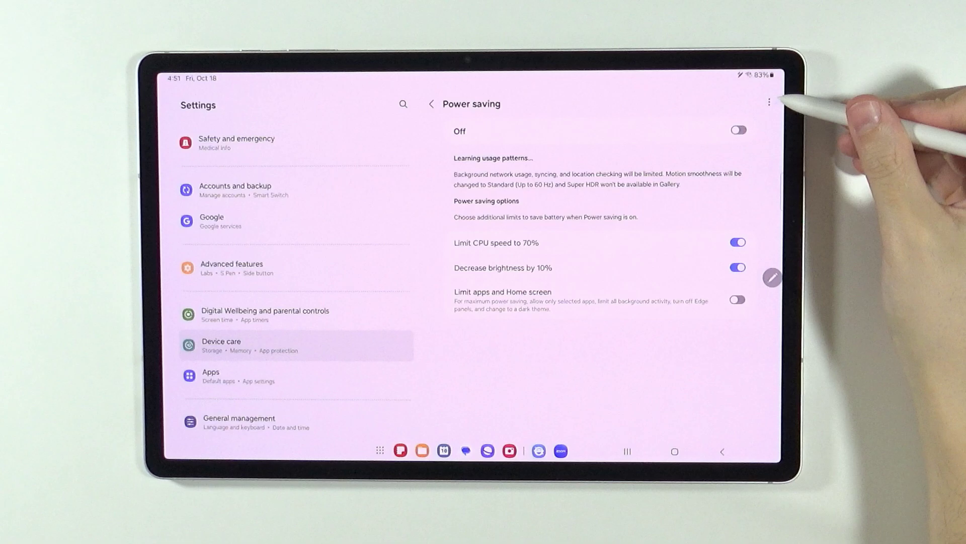
pyautogui.click(769, 102)
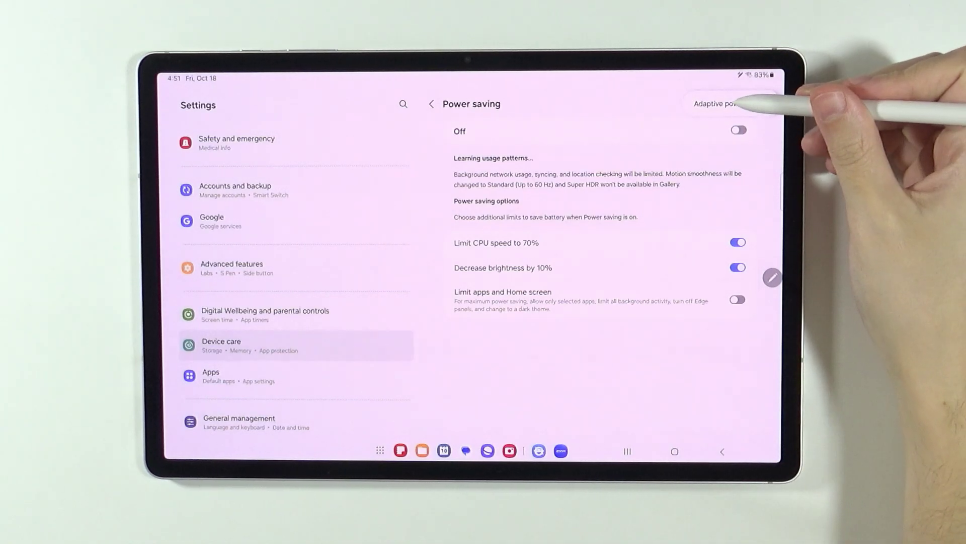
pyautogui.click(718, 101)
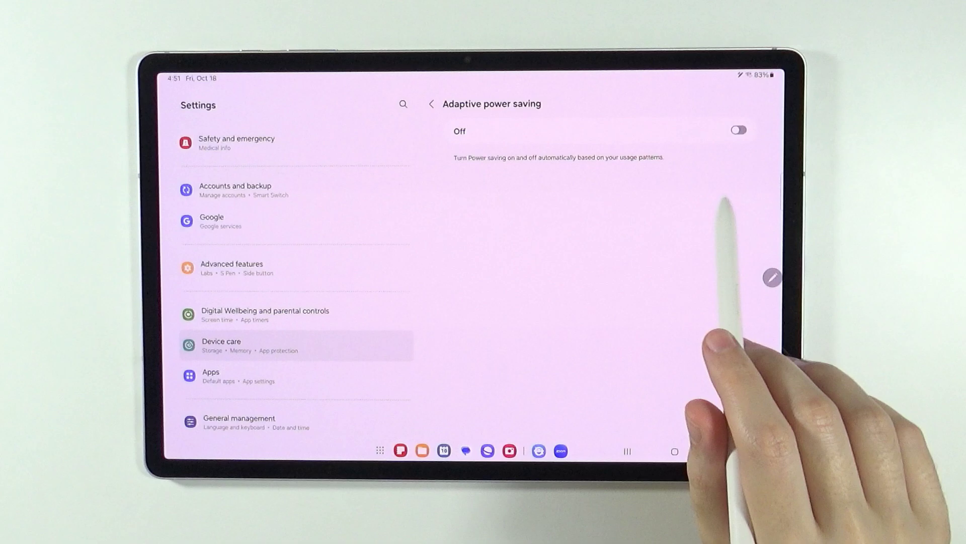
# Return to Battery and view today's per-app usage in Battery activity.
pyautogui.click(432, 103)
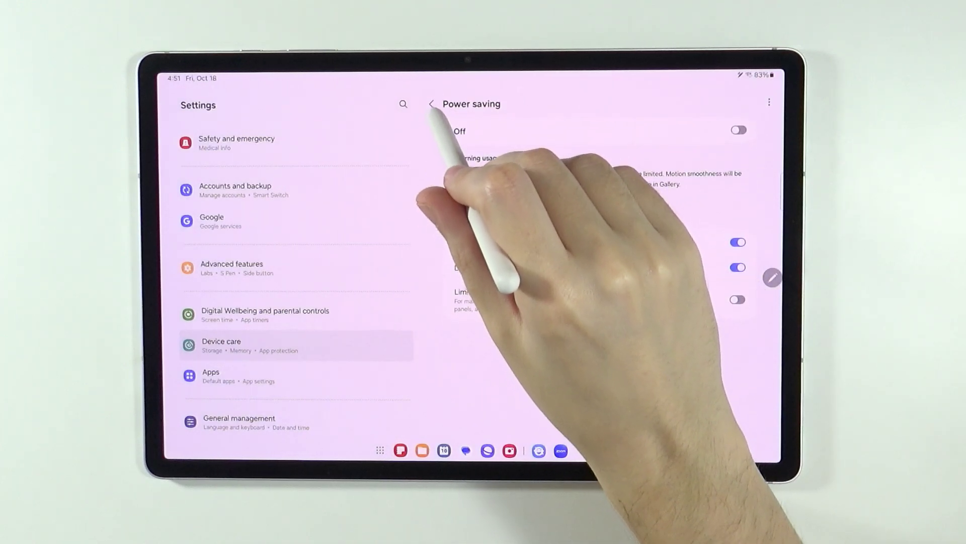
pyautogui.scroll(-5, 540, 397)
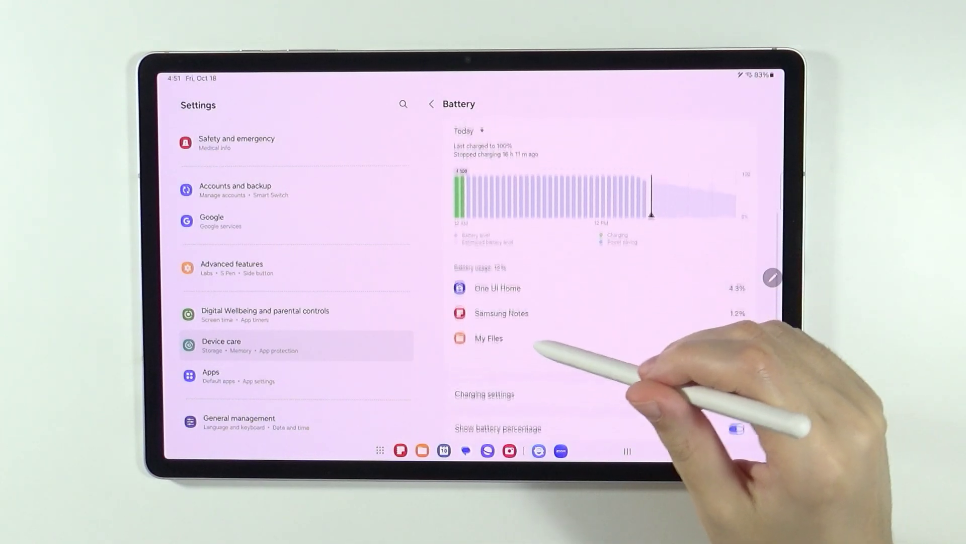
pyautogui.scroll(3, 604, 257)
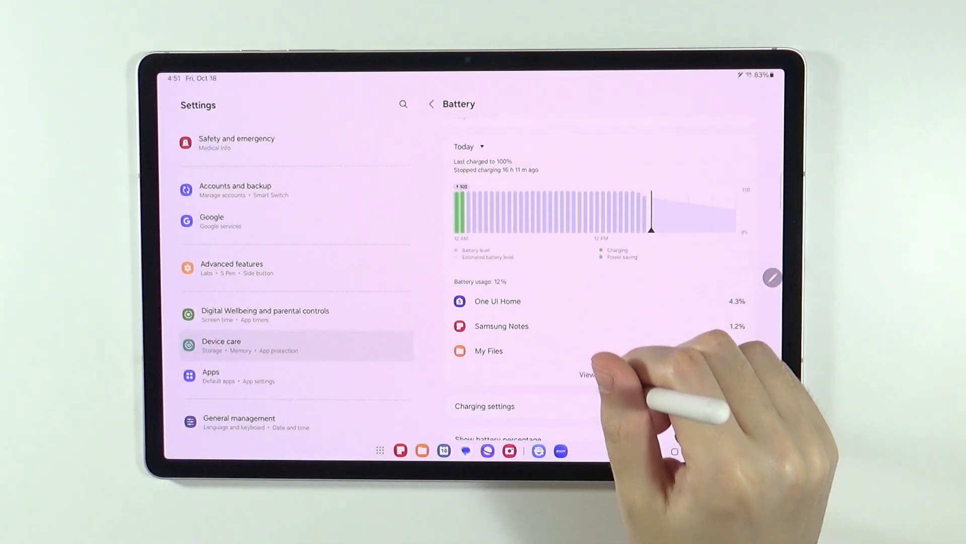
pyautogui.click(596, 374)
pyautogui.scroll(-5, 575, 359)
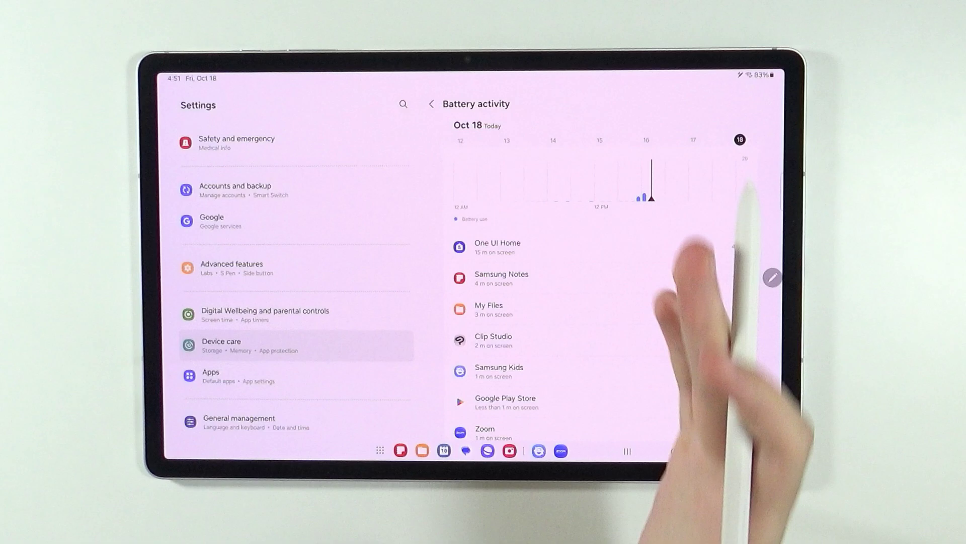
pyautogui.scroll(-2, 551, 377)
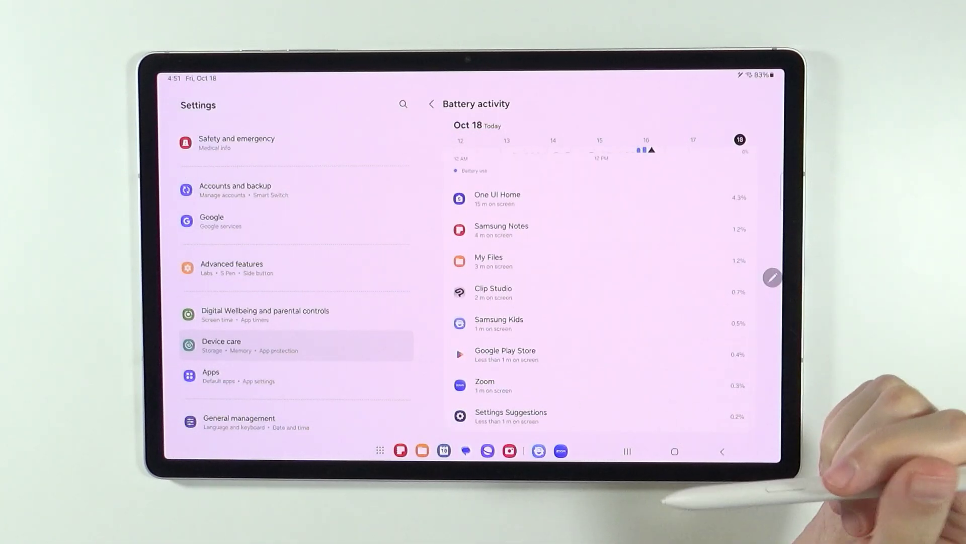
pyautogui.scroll(2, 560, 273)
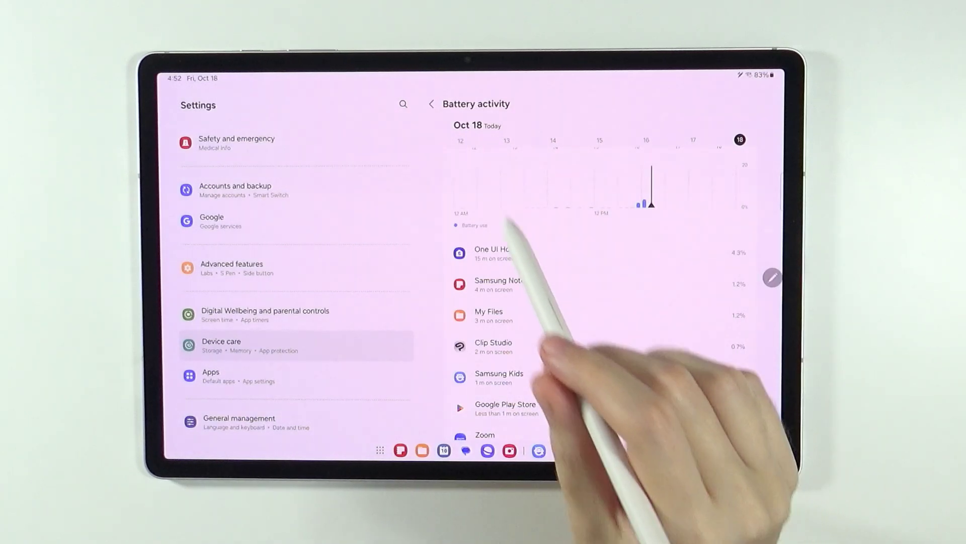
# Back out to Device care, review the Storage breakdown, and return to Device care.
pyautogui.click(431, 103)
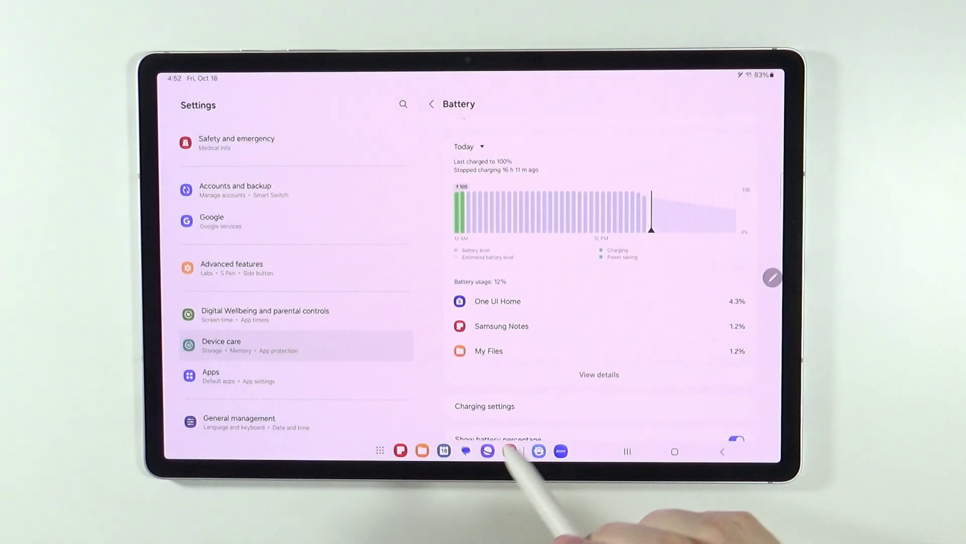
pyautogui.click(431, 104)
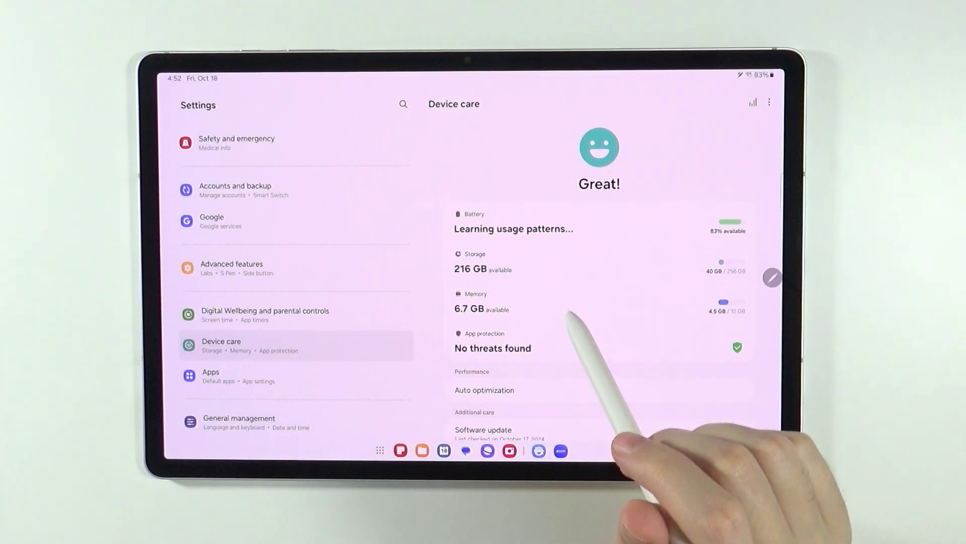
pyautogui.click(574, 265)
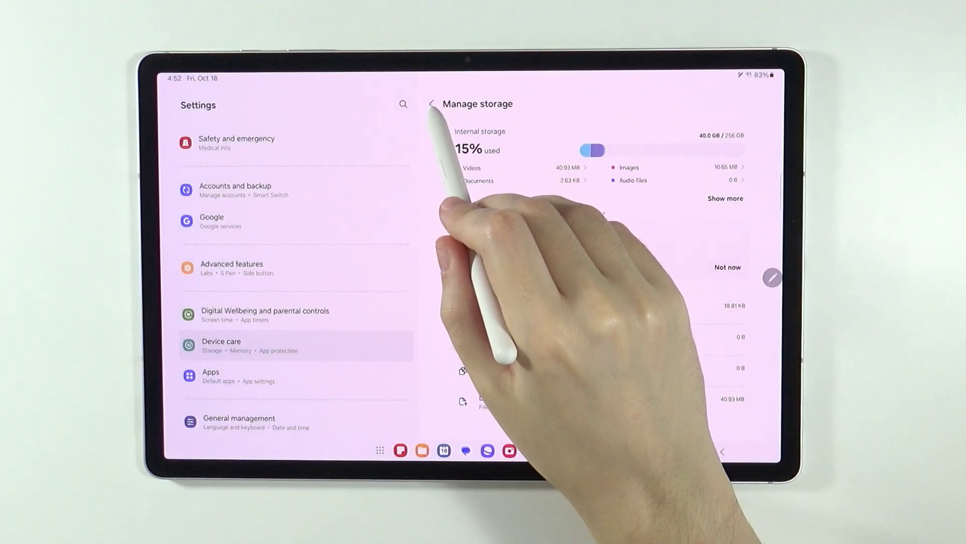
pyautogui.click(431, 107)
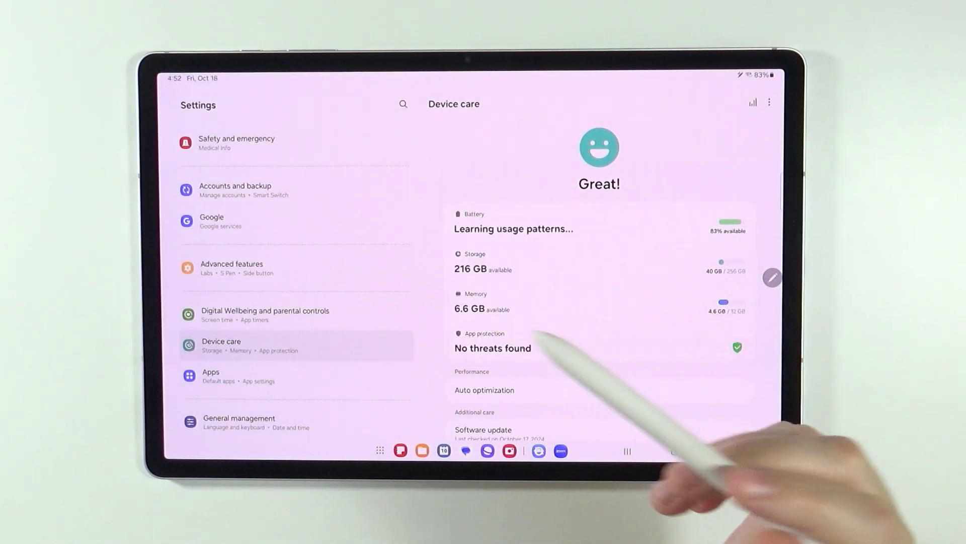
# Clean memory to free about 7 GB, check RAM Plus (8 GB) and Memory resident apps, return to Device care.
pyautogui.click(506, 310)
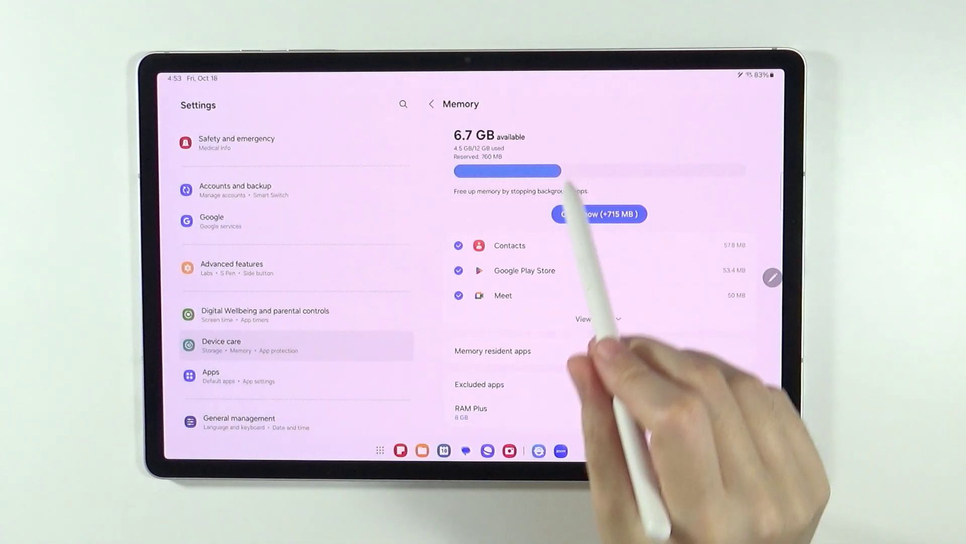
pyautogui.click(599, 214)
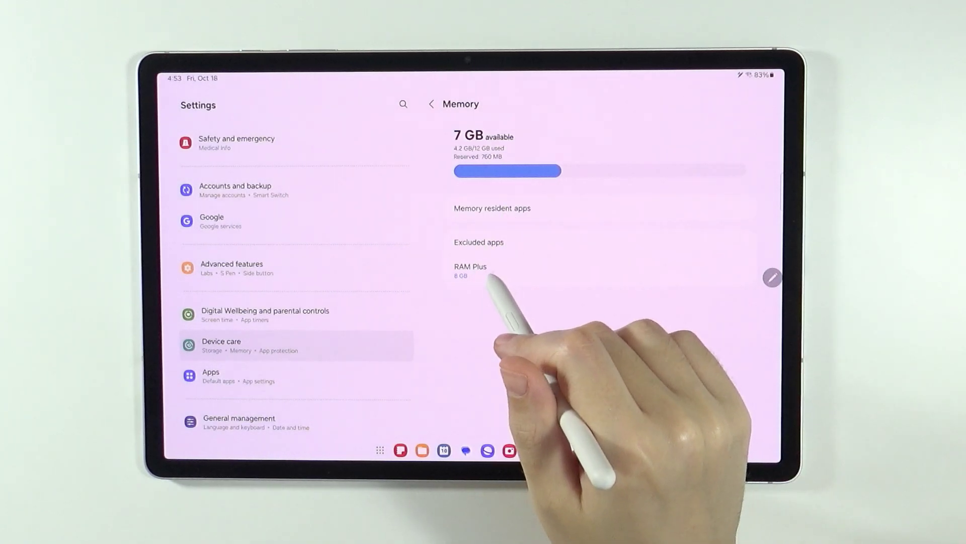
pyautogui.click(471, 269)
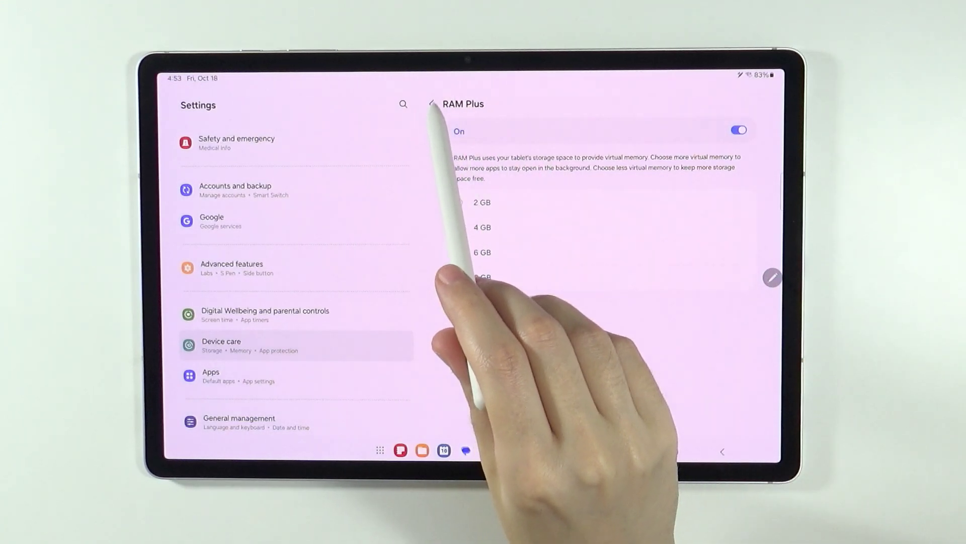
pyautogui.click(431, 104)
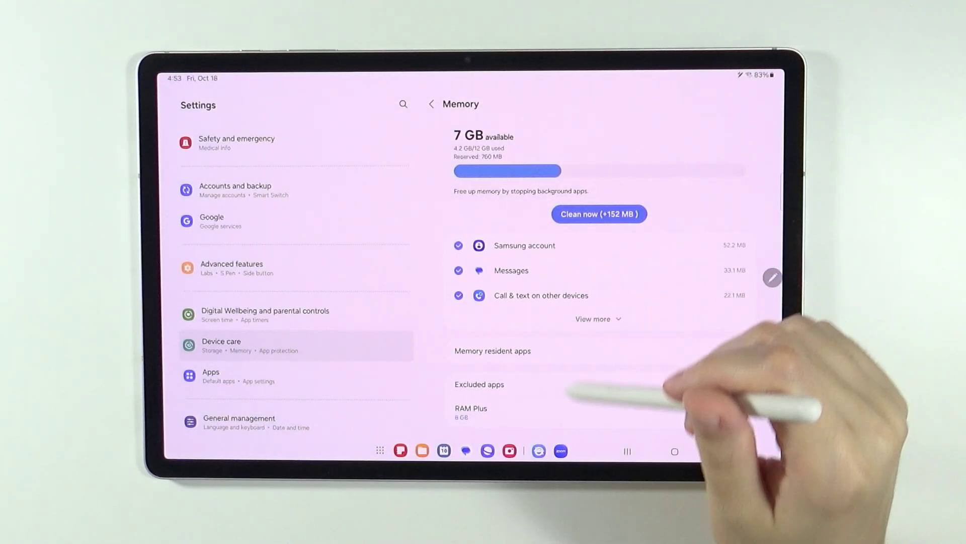
pyautogui.click(538, 350)
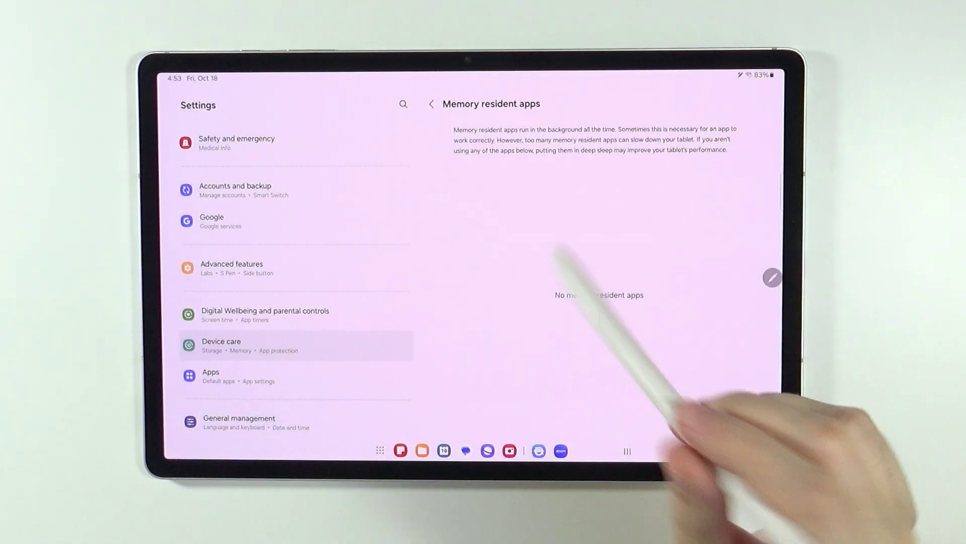
pyautogui.click(431, 104)
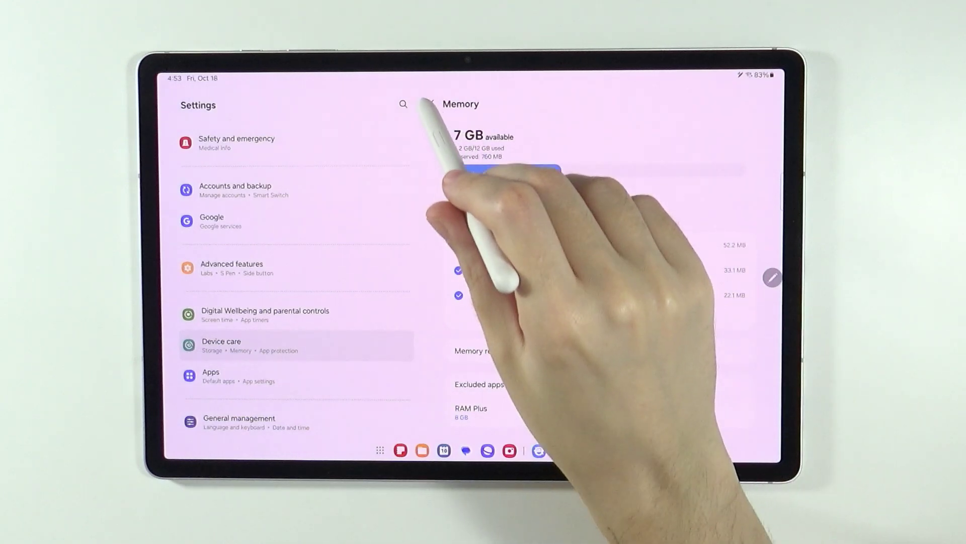
pyautogui.click(432, 106)
pyautogui.scroll(-2, 597, 339)
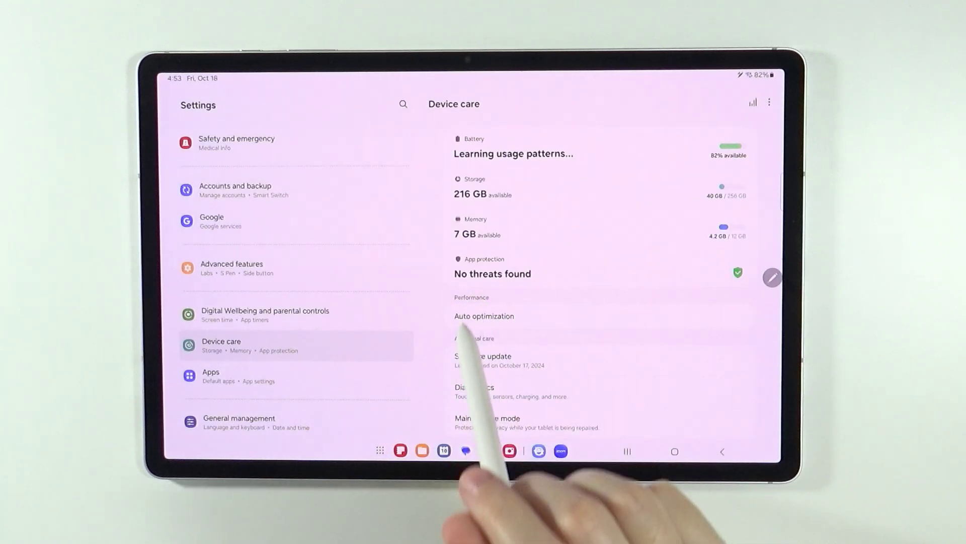
# In Auto optimization > Auto restart, enable Restart when needed, leave Restart on schedule off, return to Device care.
pyautogui.click(498, 317)
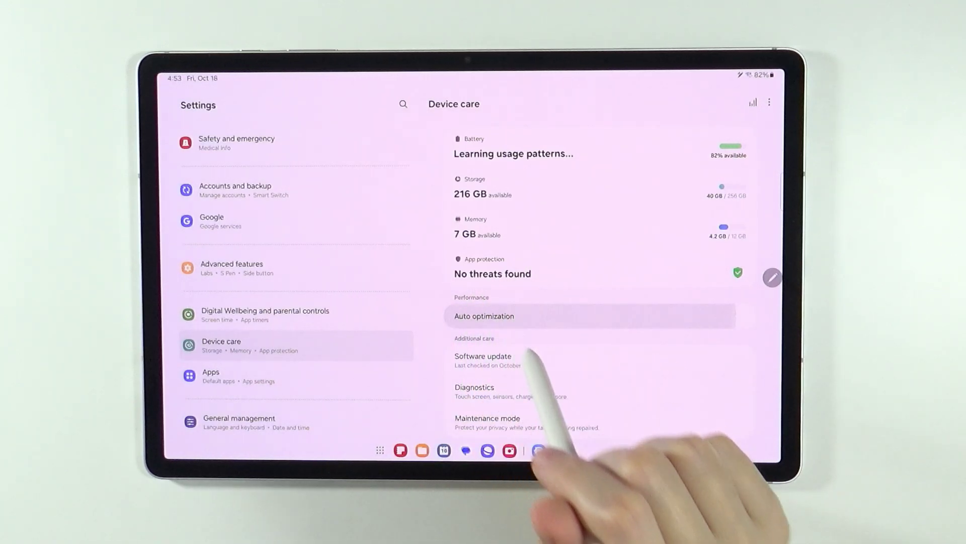
pyautogui.click(484, 341)
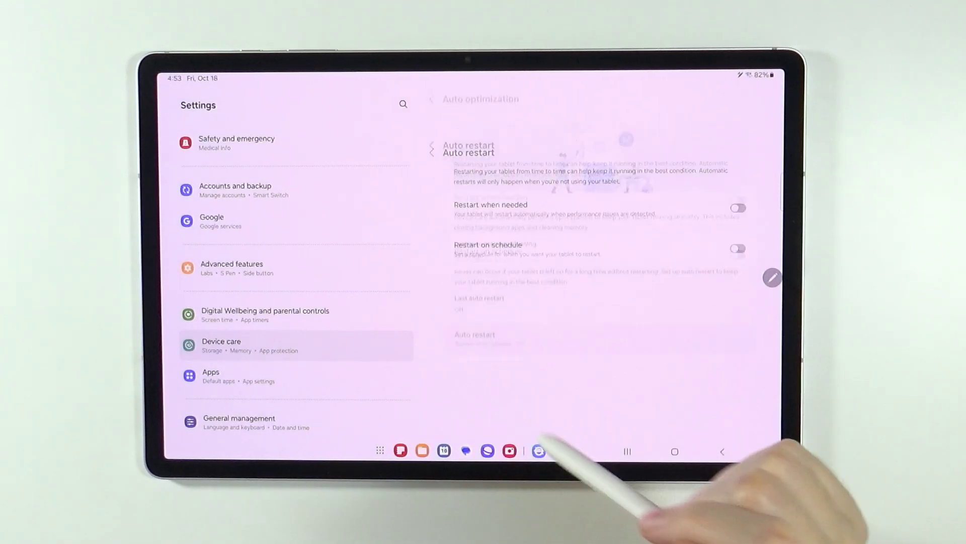
pyautogui.click(738, 158)
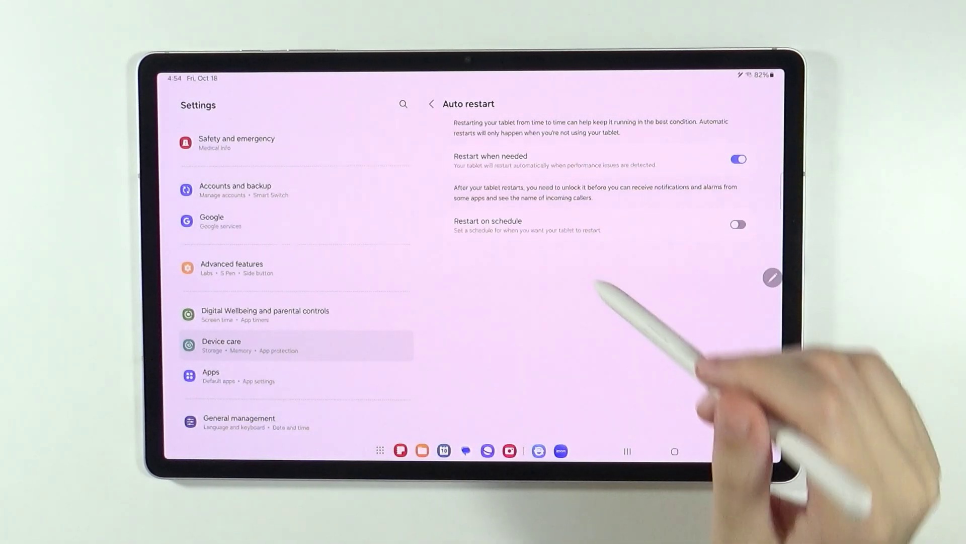
pyautogui.click(738, 224)
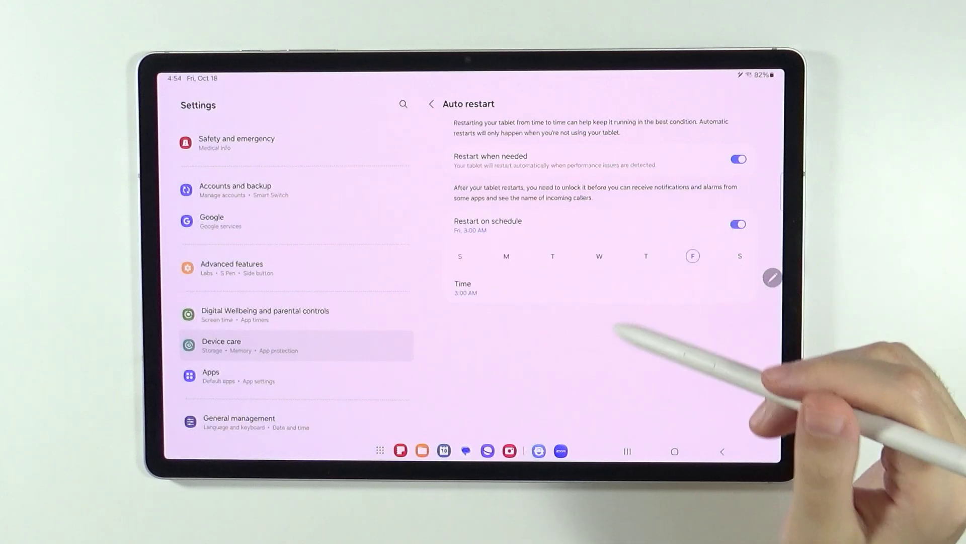
pyautogui.click(738, 225)
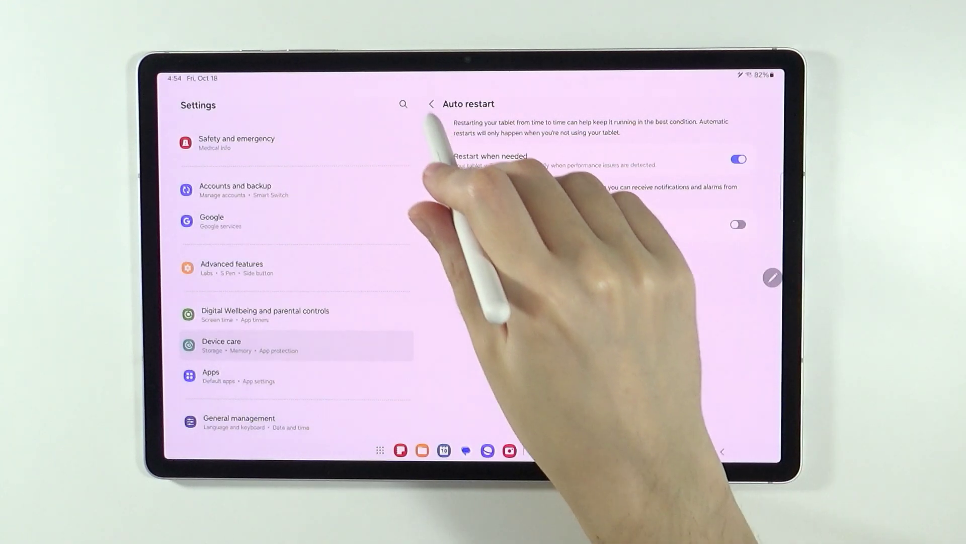
pyautogui.click(431, 104)
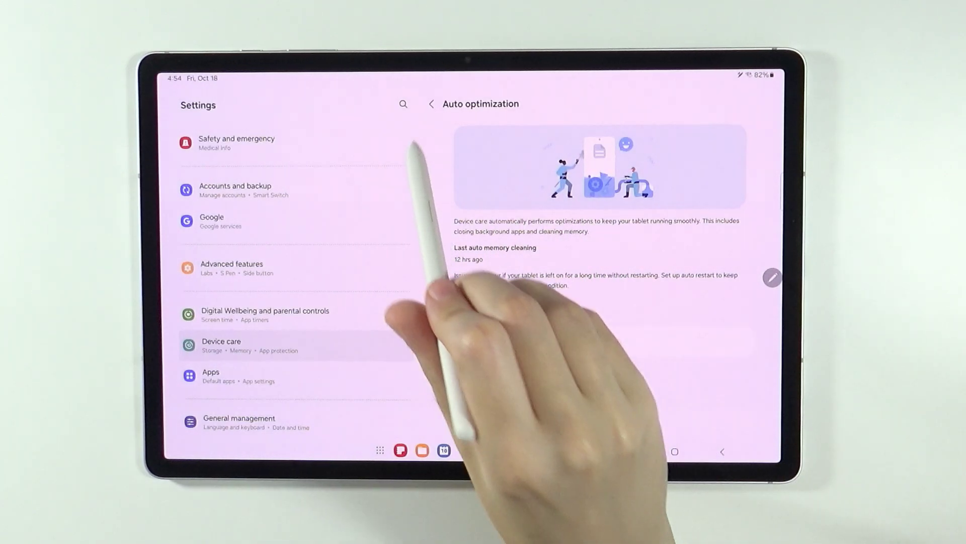
pyautogui.click(431, 104)
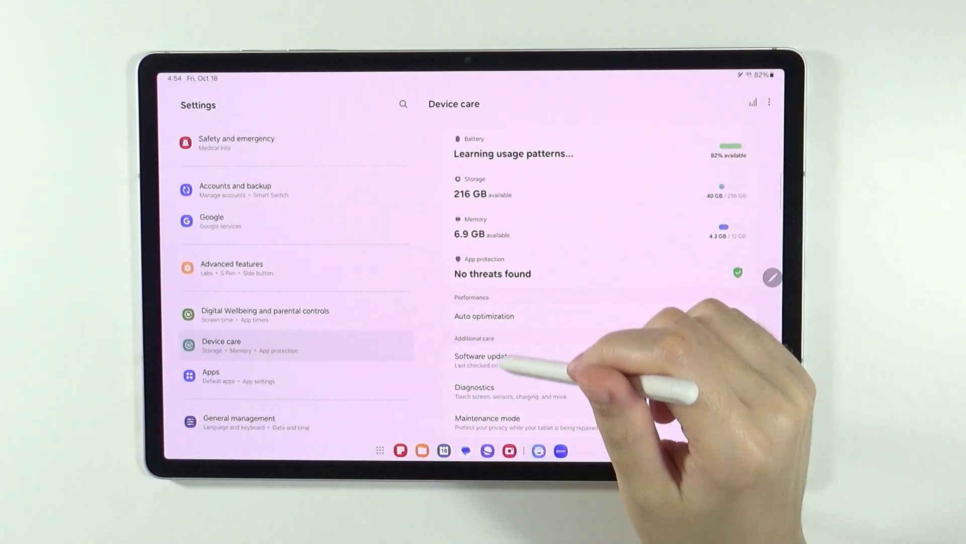
pyautogui.scroll(-1, 589, 335)
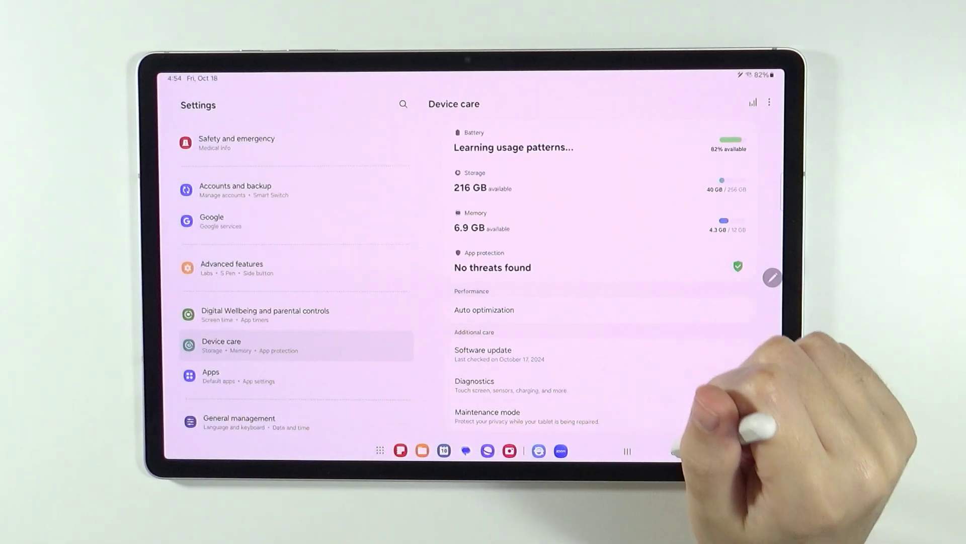
# Leave Settings for the home screen via the Home button.
pyautogui.click(675, 451)
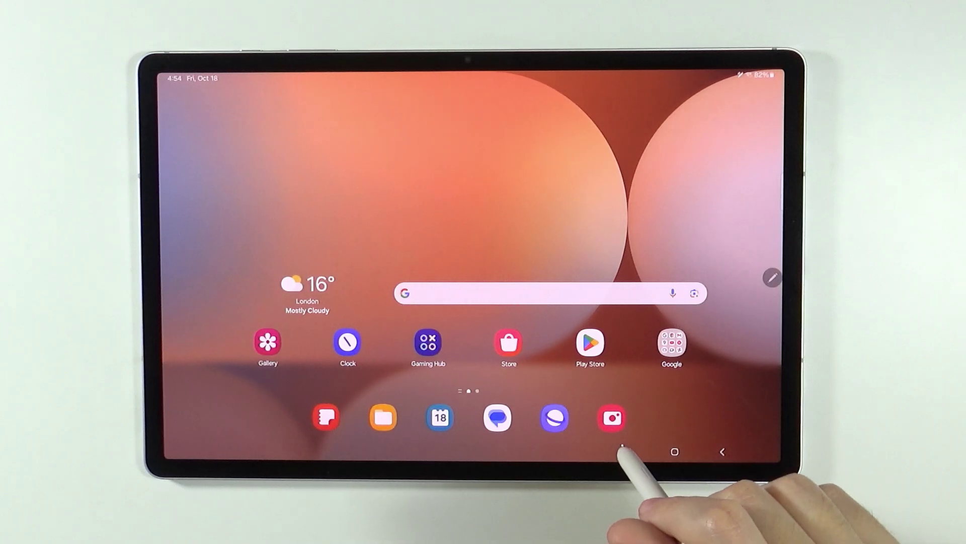
# Close all recent apps, including Settings, ending on the home screen.
pyautogui.click(626, 450)
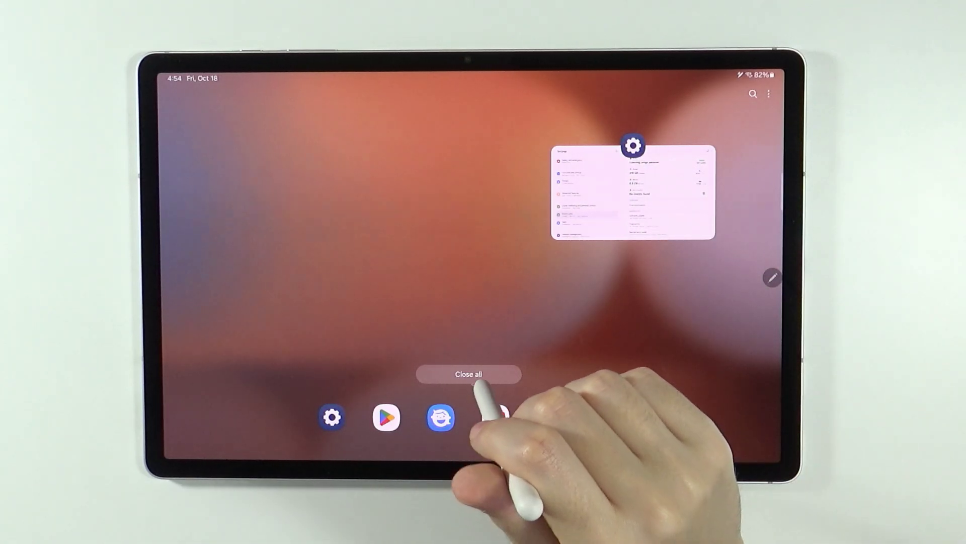
pyautogui.click(468, 373)
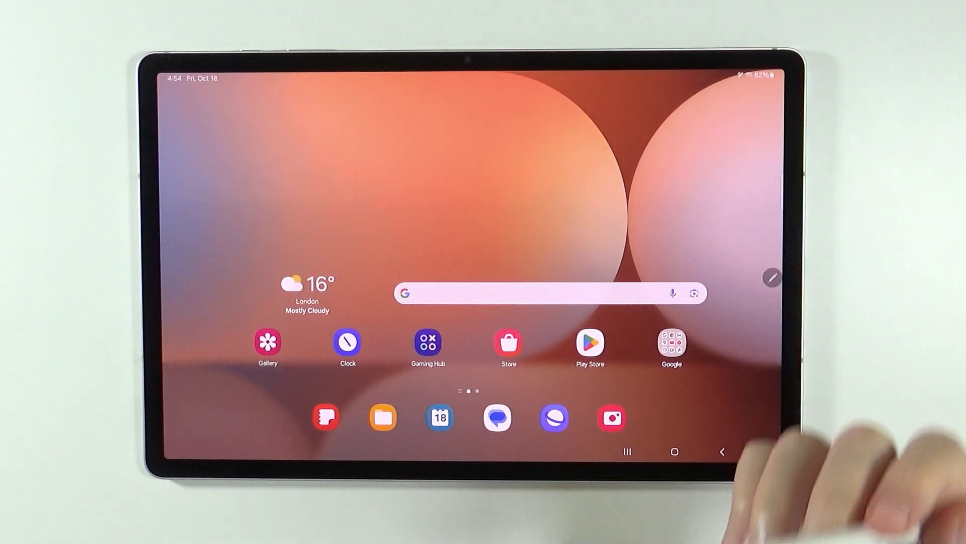